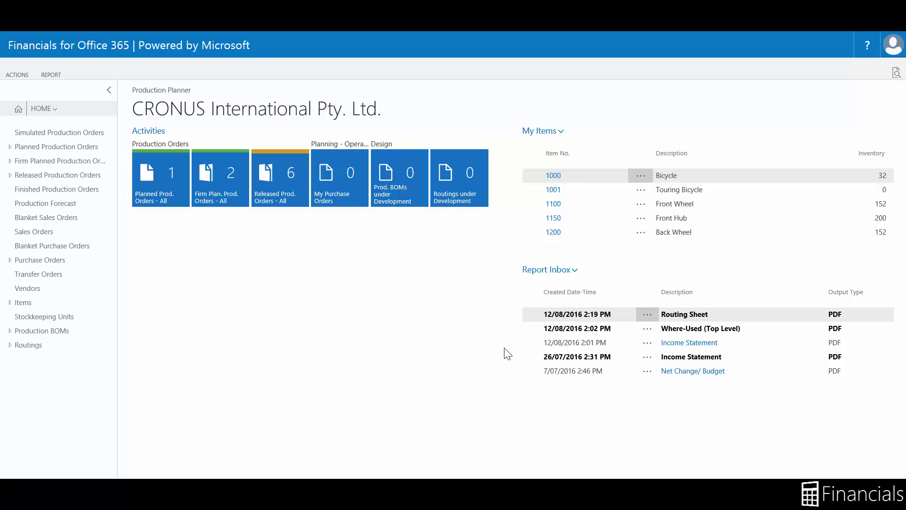
Search pages for 'rou' and open the Routings list.
click(894, 80)
text(pro)
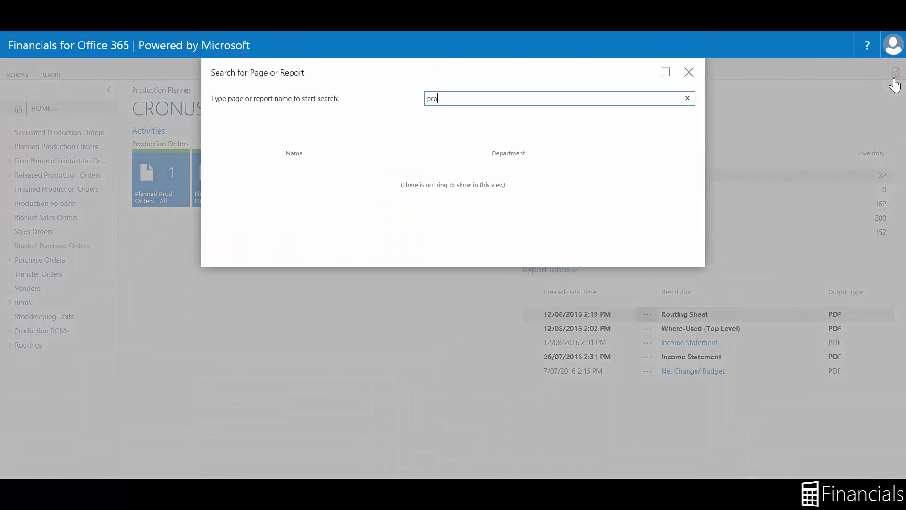
text(duction rou)
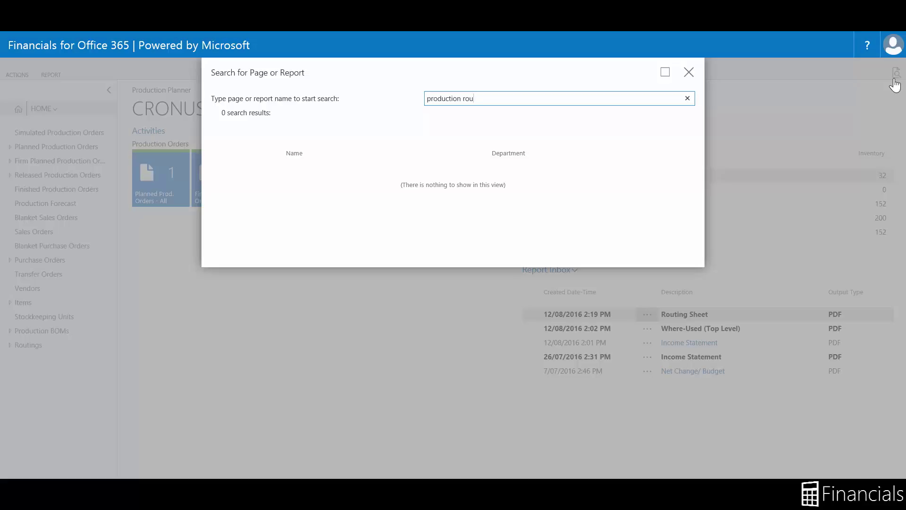
key(BackSpace)
key(BackSpace)
key(BackSpace)
key(BackSpace)
key(BackSpace)
key(BackSpace)
key(BackSpace)
key(BackSpace)
key(BackSpace)
key(BackSpace)
key(BackSpace)
key(BackSpace)
key(BackSpace)
key(BackSpace)
text(rou)
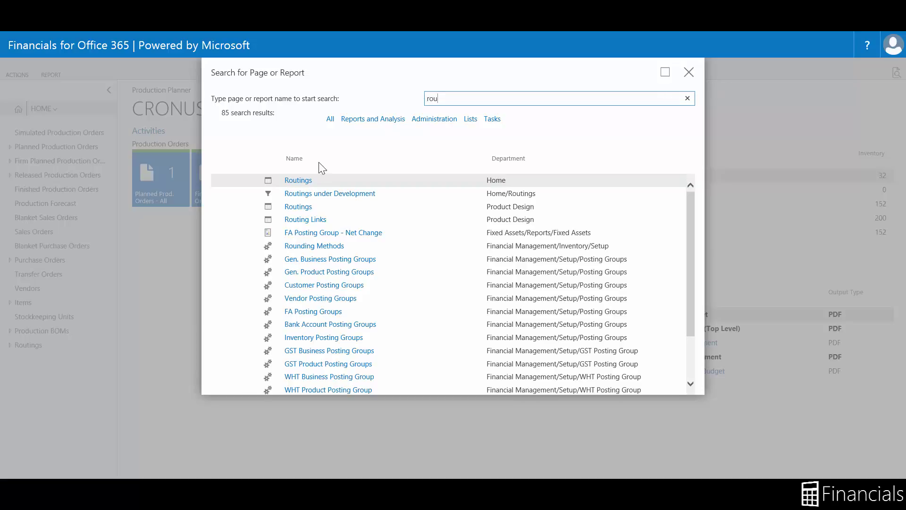
click(305, 180)
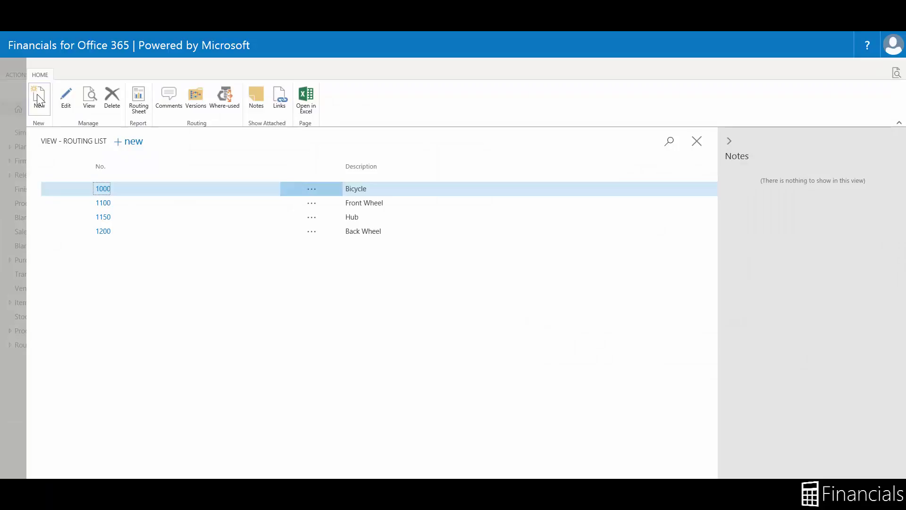
Create routing 1002AB described 'Financials for Office Desk', keeping type Serial.
click(38, 96)
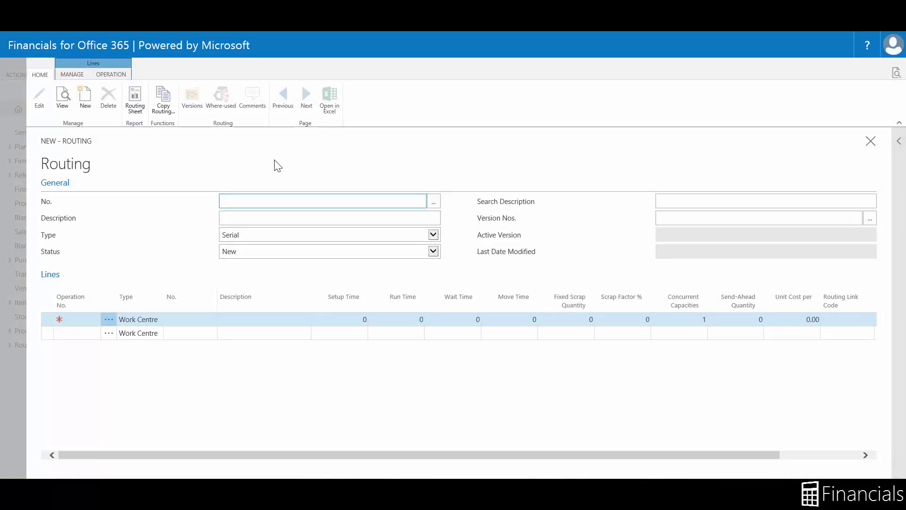
text(1002AB)
key(Tab)
text(Financia)
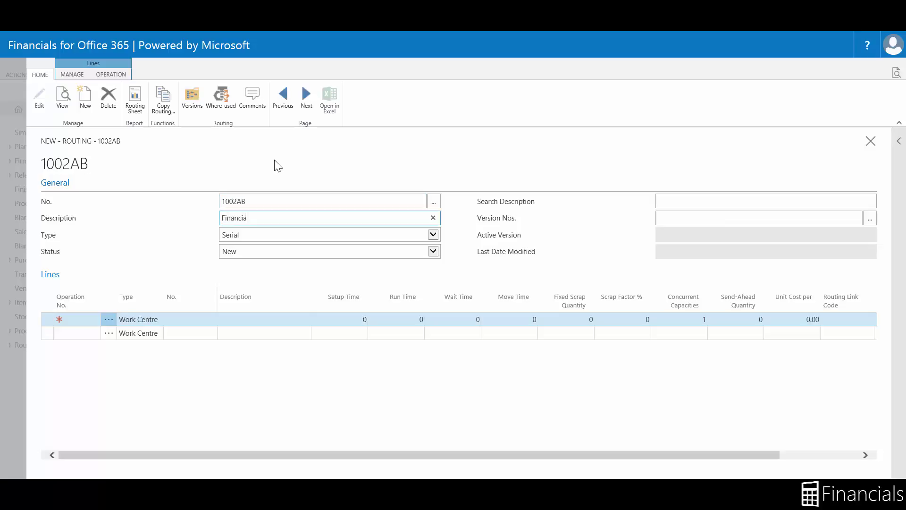
text(ls for Office Desk)
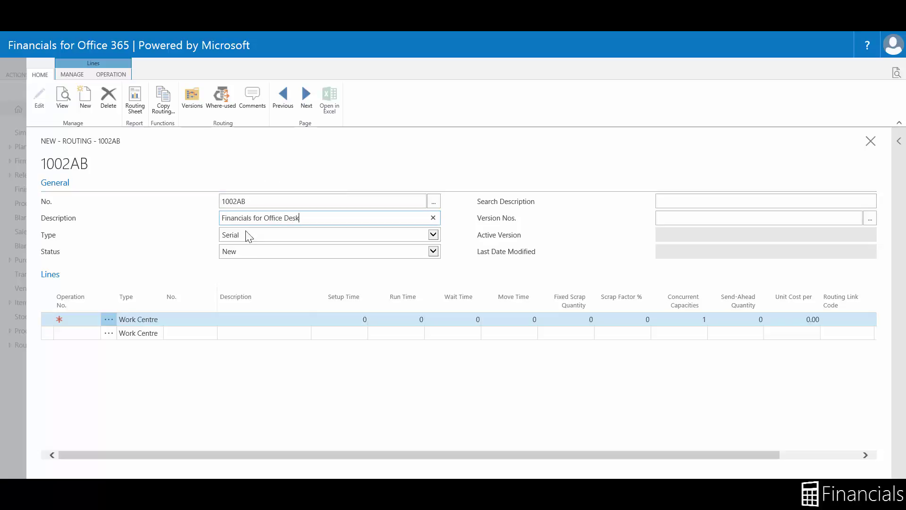
click(248, 238)
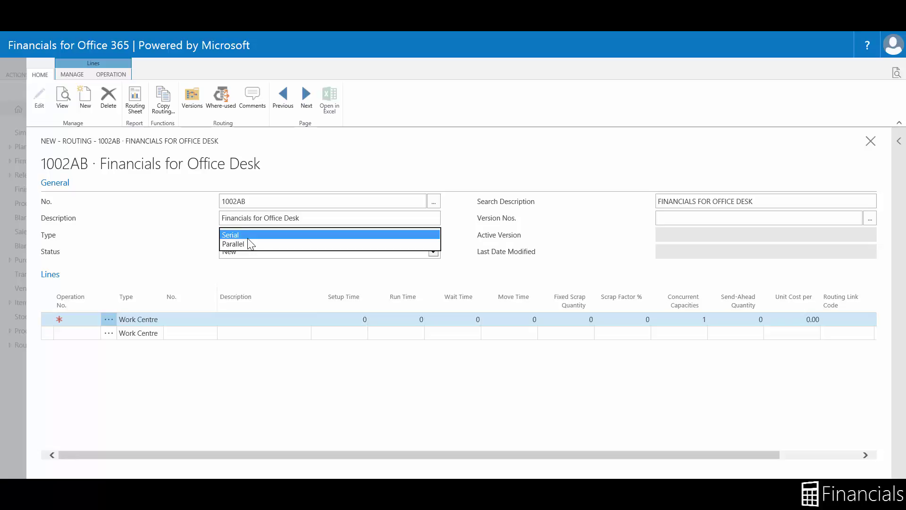
click(236, 234)
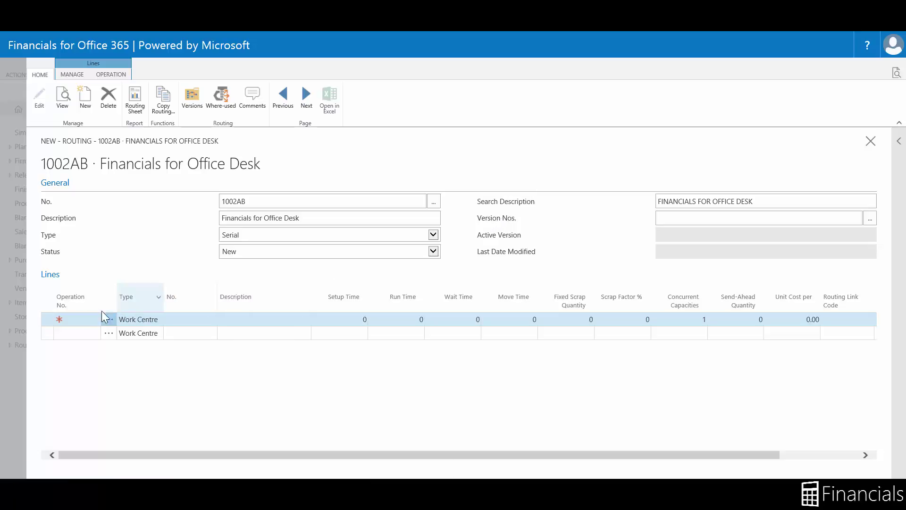
Enter routing lines with operation numbers 10, 20, 30 and 40.
click(85, 322)
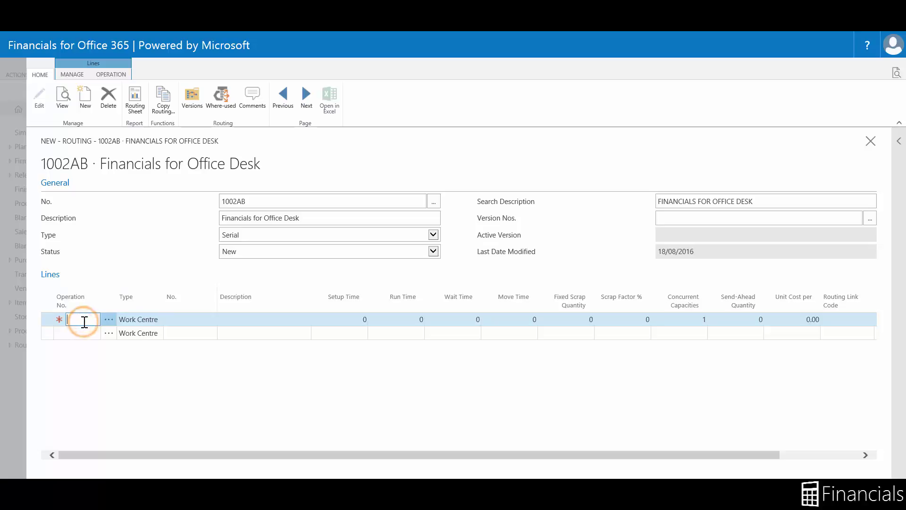
text(10)
key(Down)
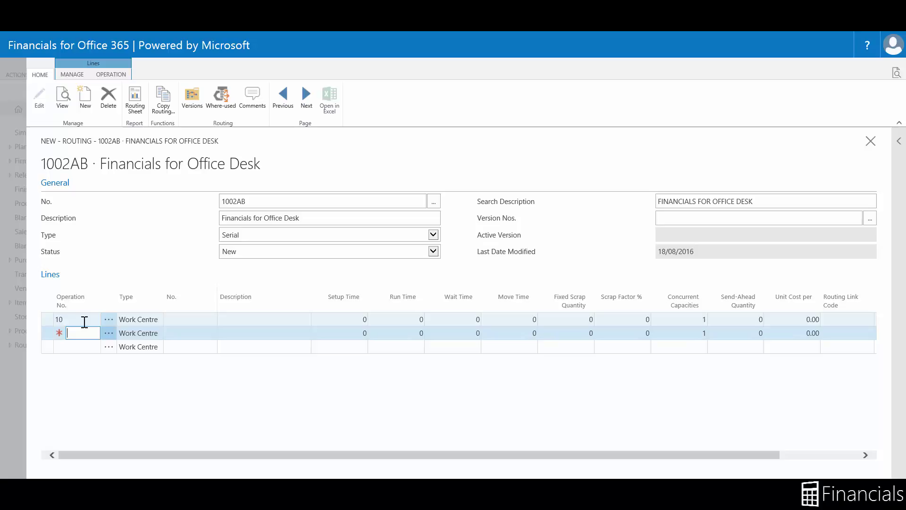
text(20)
key(Down)
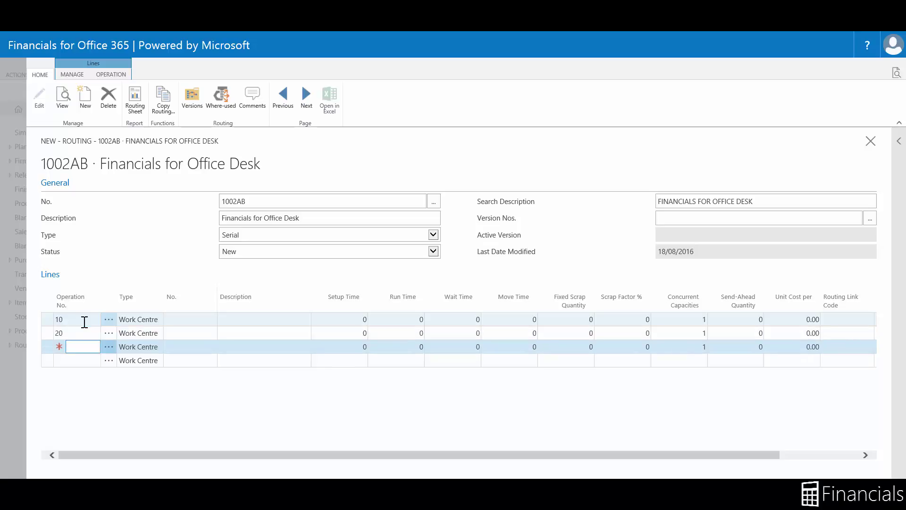
text(30)
key(Down)
text(40)
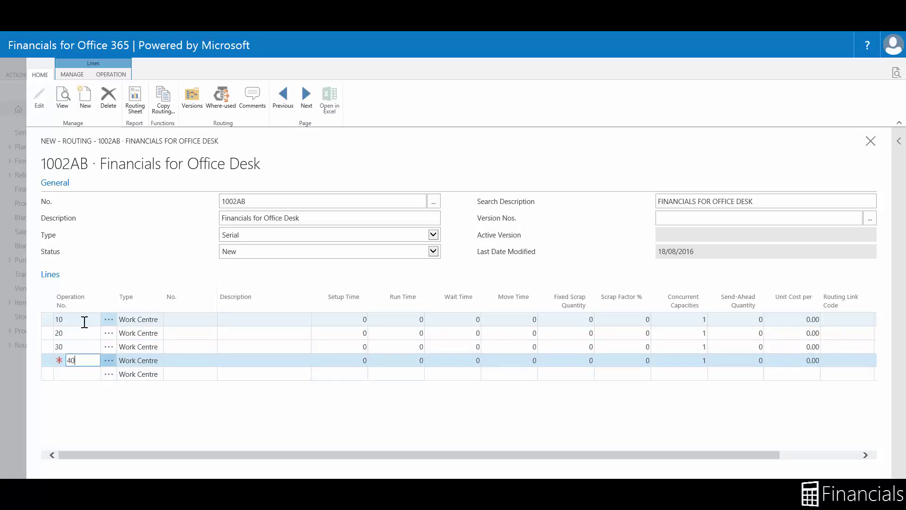
click(135, 319)
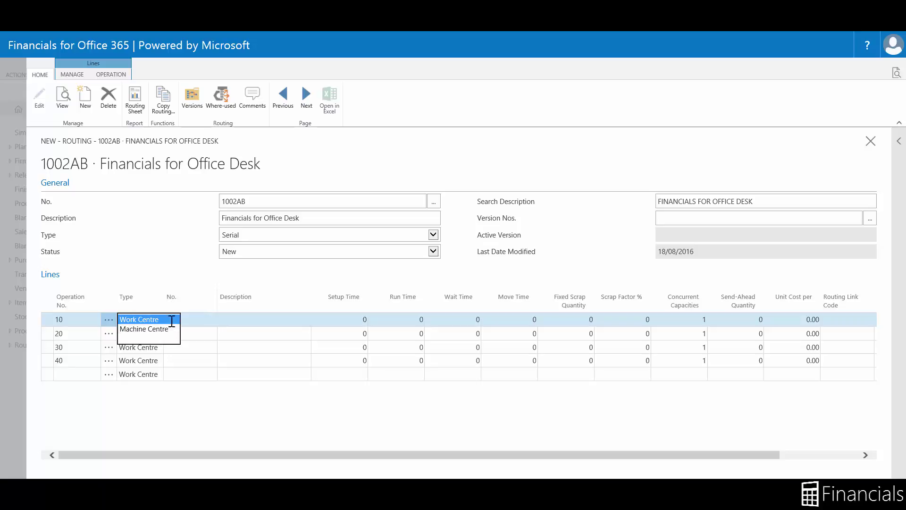
Assign work centre 100 Assembly to line 10 and machine centre 110 to line 20.
click(171, 319)
click(213, 321)
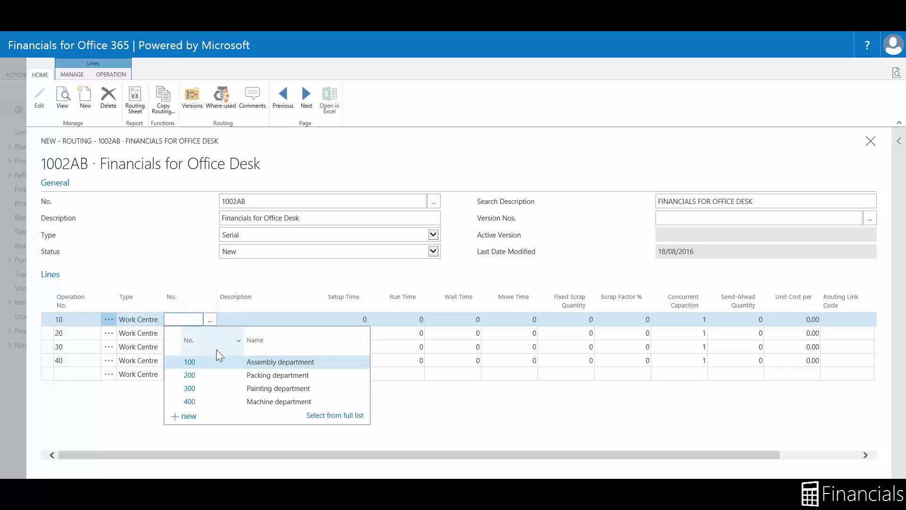
click(189, 361)
click(151, 333)
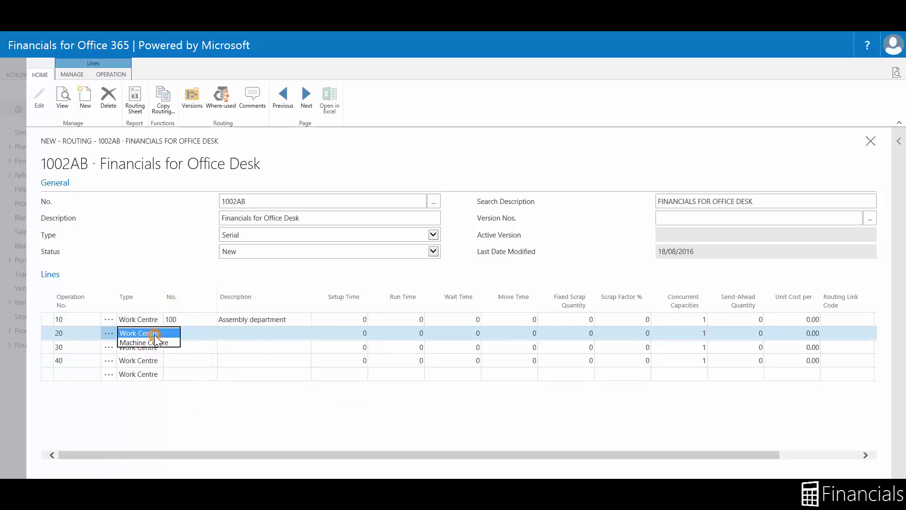
click(154, 345)
click(188, 332)
click(209, 335)
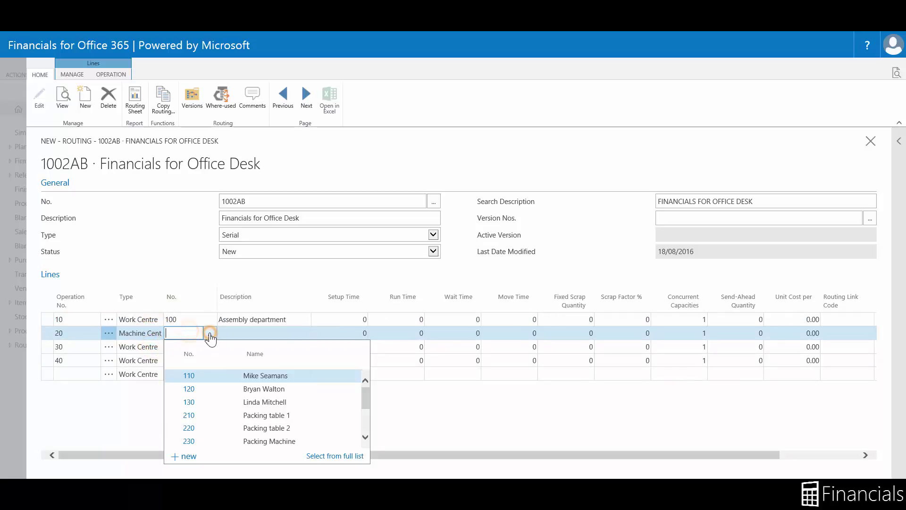
click(186, 376)
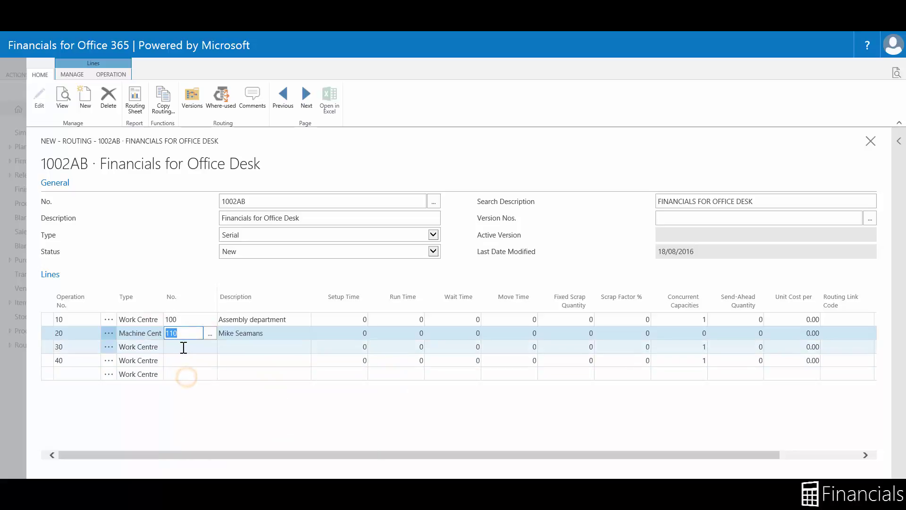
Make line 30 a Machine Centre operation on machine centre 130.
click(152, 346)
click(158, 356)
click(186, 347)
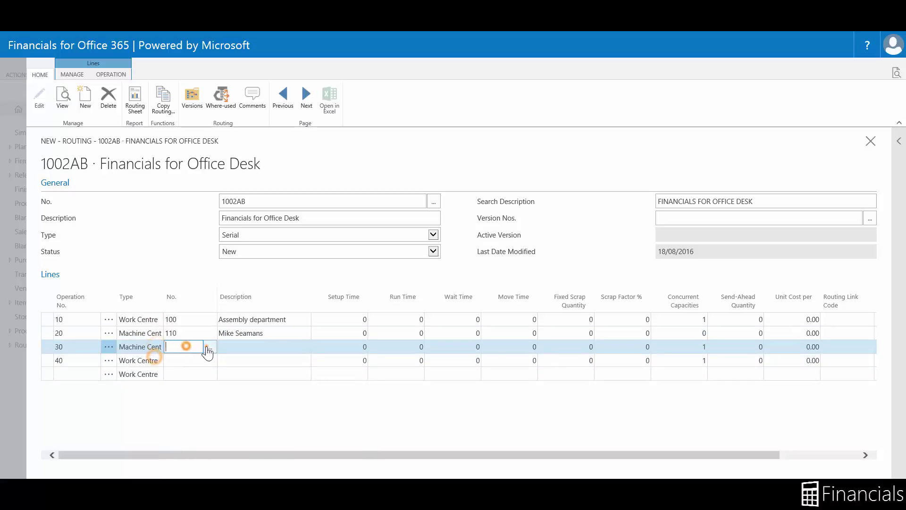
click(210, 346)
scroll(218, 420, down, 2)
scroll(218, 420, up, 3)
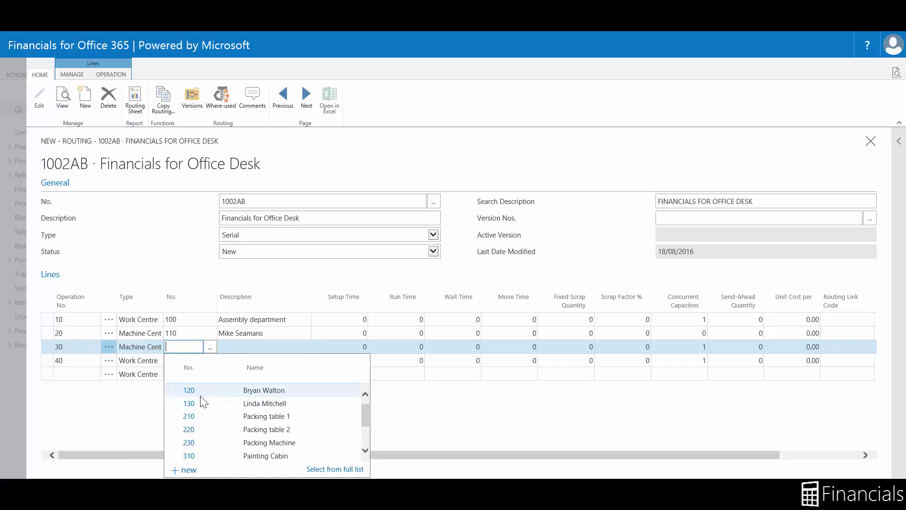
click(194, 415)
Keep line 40 as a Work Centre operation assigned to Packing department 200.
click(146, 361)
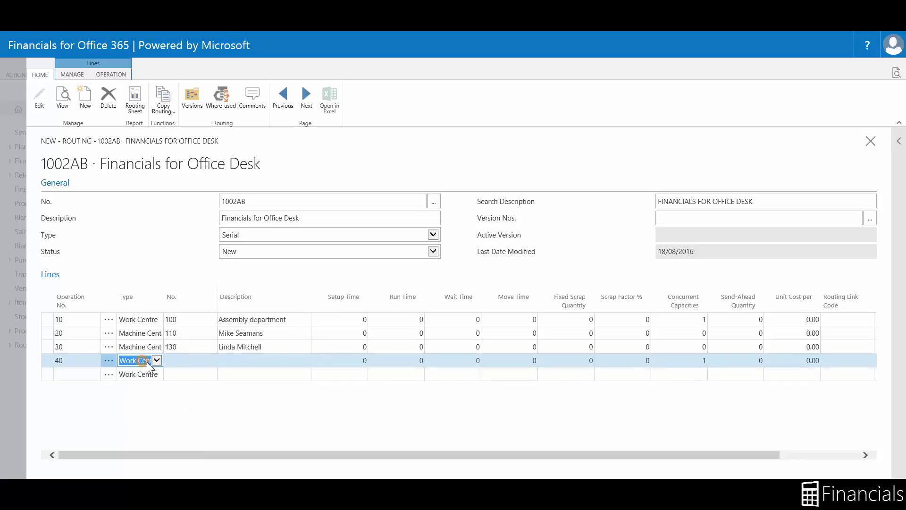
click(154, 361)
click(153, 361)
click(202, 362)
click(211, 361)
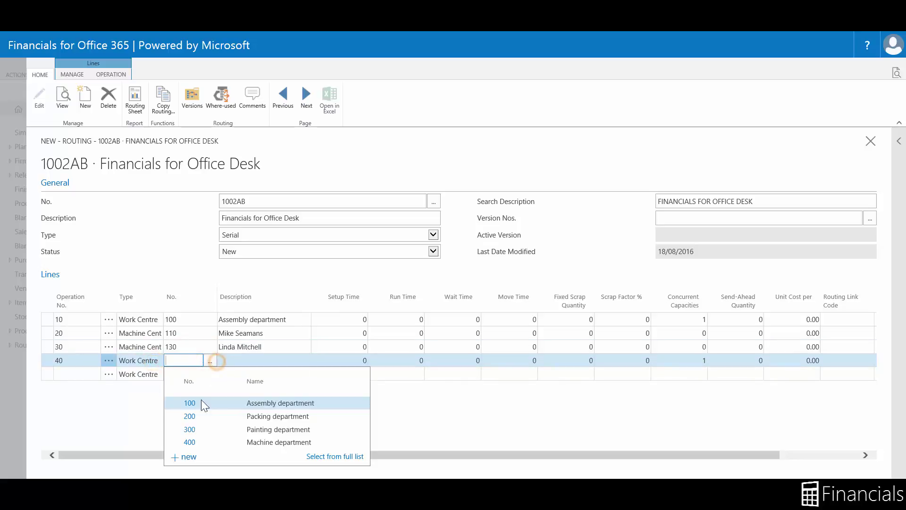
click(189, 416)
Add operations 50 and 60, assigning line 50 to machine centre 220 Packing table 2.
click(80, 374)
text(50)
key(Down)
text(60)
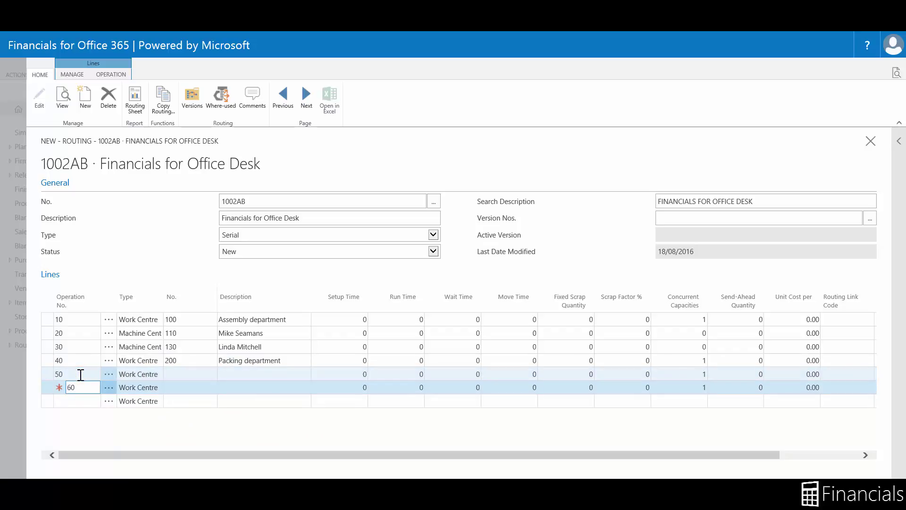
click(152, 374)
click(155, 374)
click(137, 382)
click(186, 374)
click(209, 374)
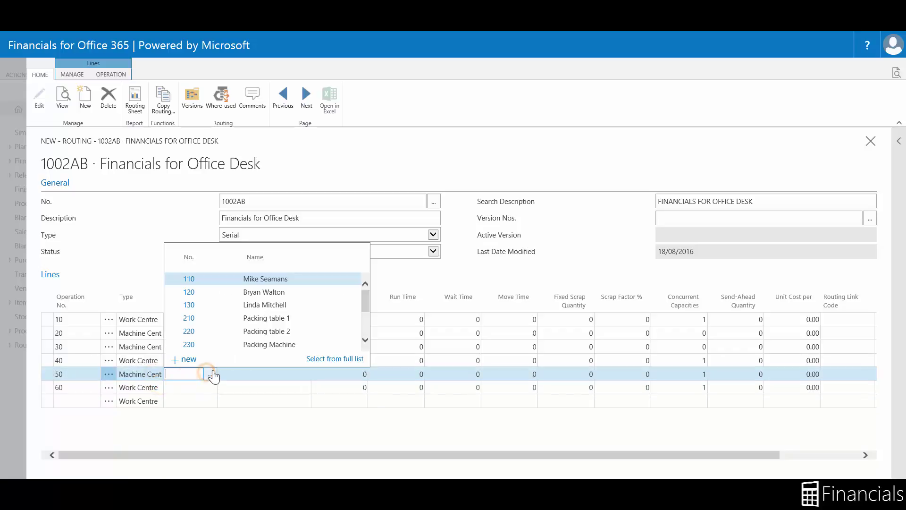
click(195, 321)
Set line 60 to machine centre 230 Packing Machine.
click(207, 387)
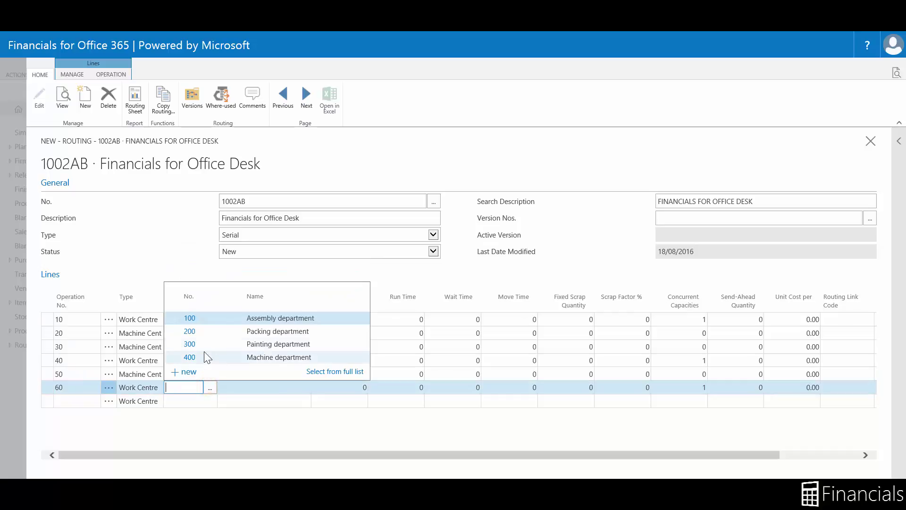
click(159, 387)
click(144, 396)
click(208, 388)
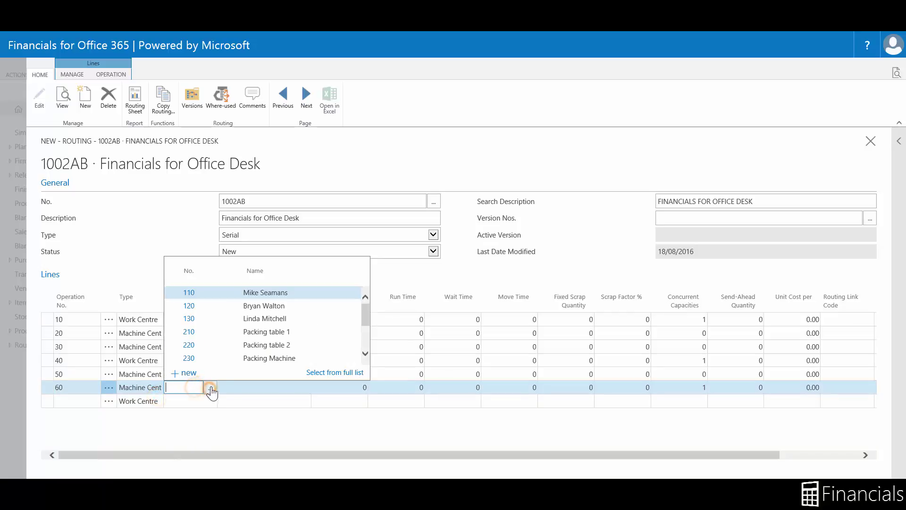
click(191, 363)
click(192, 267)
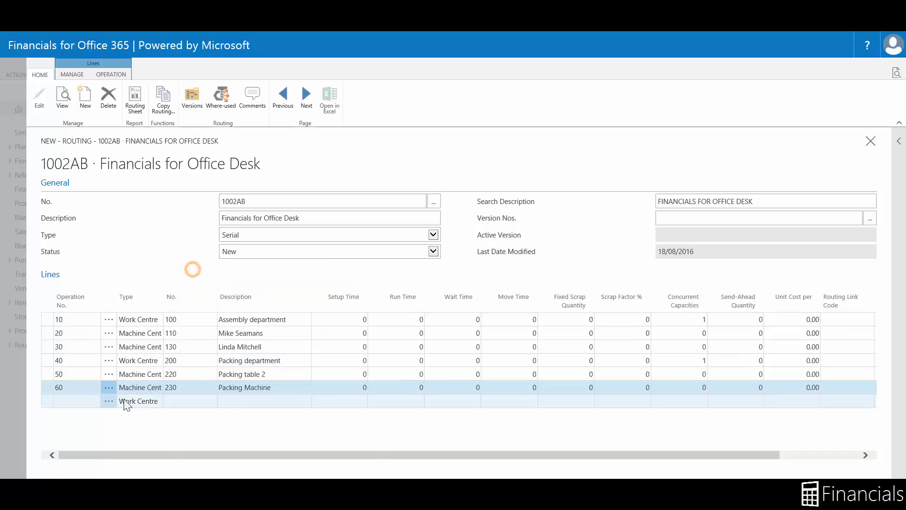
Add operation 70 on machine centre 320 Painting Robot, leaving routing link codes empty.
click(80, 400)
text(70)
click(156, 401)
click(141, 415)
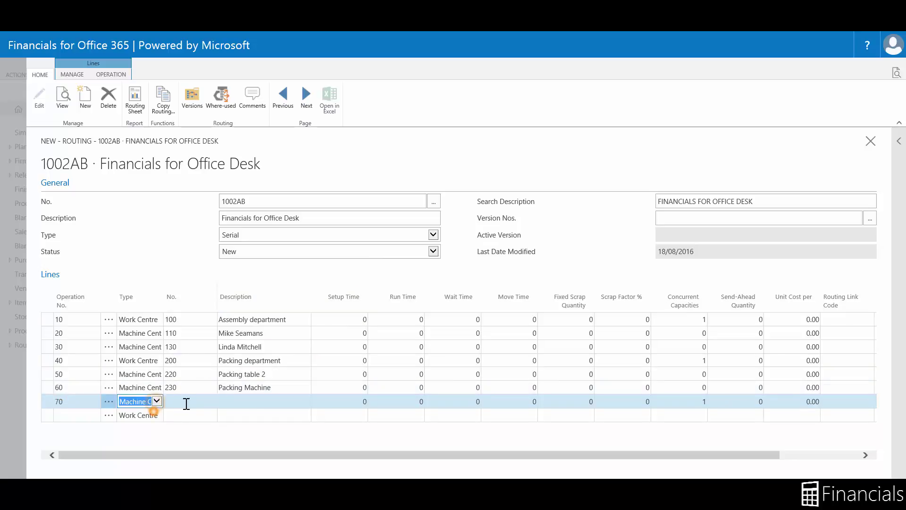
click(210, 401)
scroll(198, 359, down, 2)
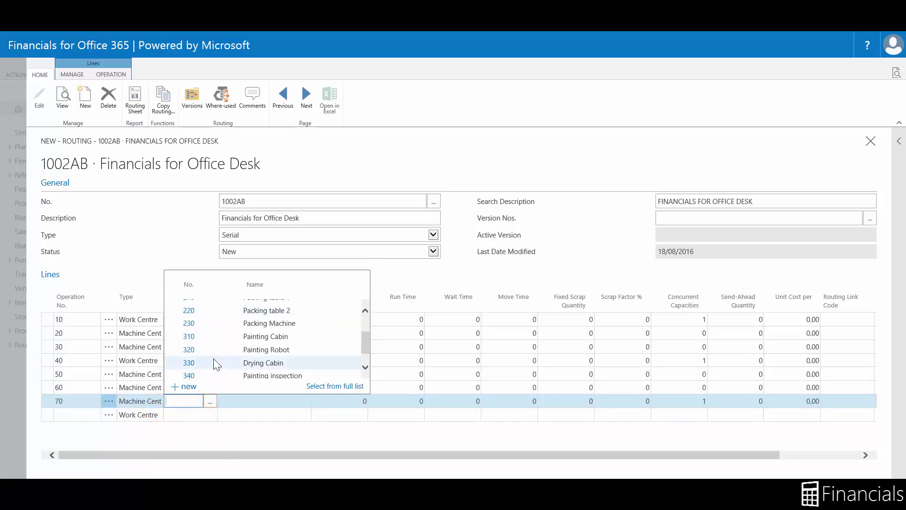
click(190, 353)
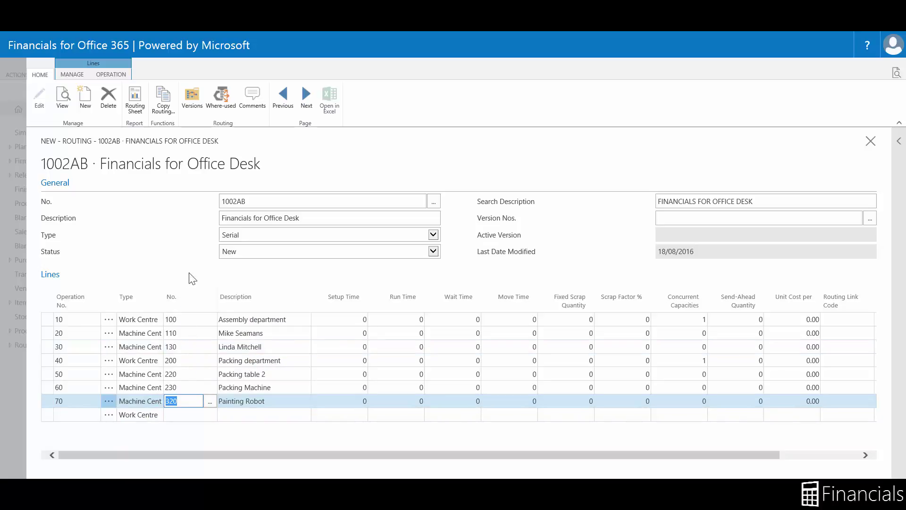
click(864, 320)
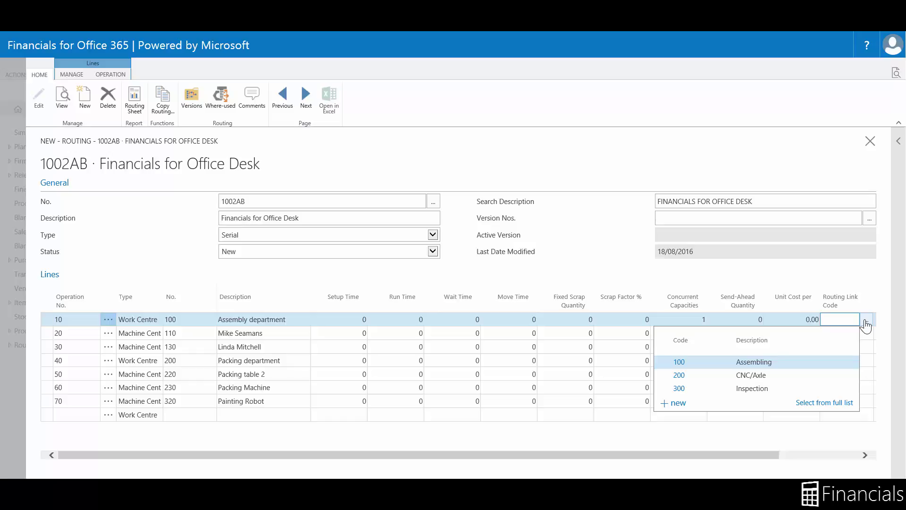
click(358, 319)
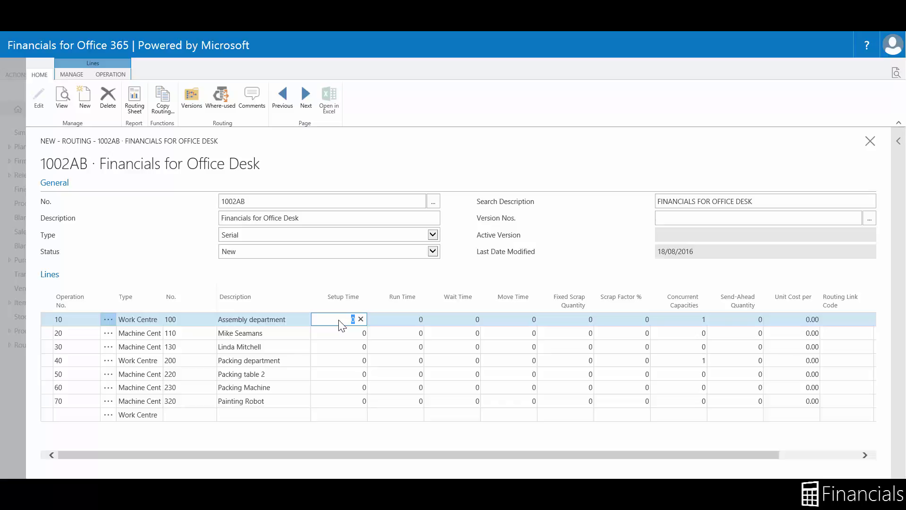
Give operation 10 setup time 10 and run times 1, 2, 1 to operations 10–30.
text(10)
click(389, 318)
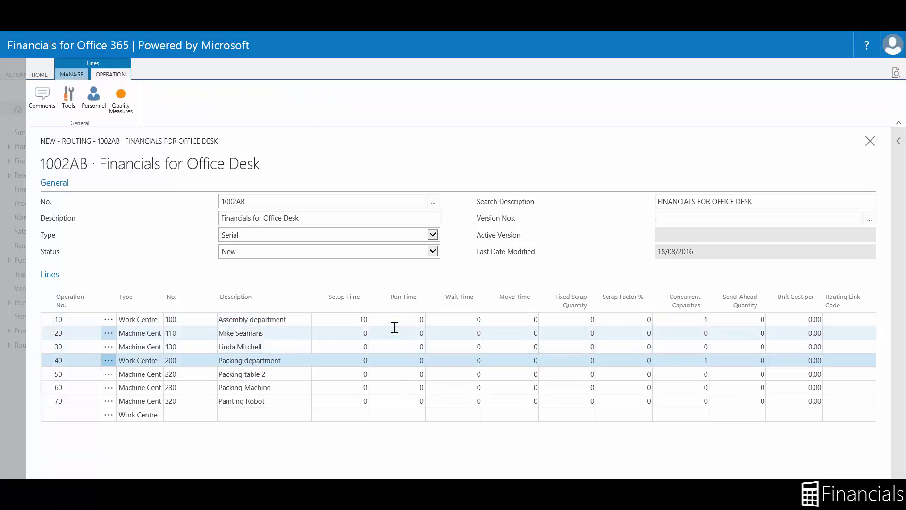
click(394, 317)
text(1)
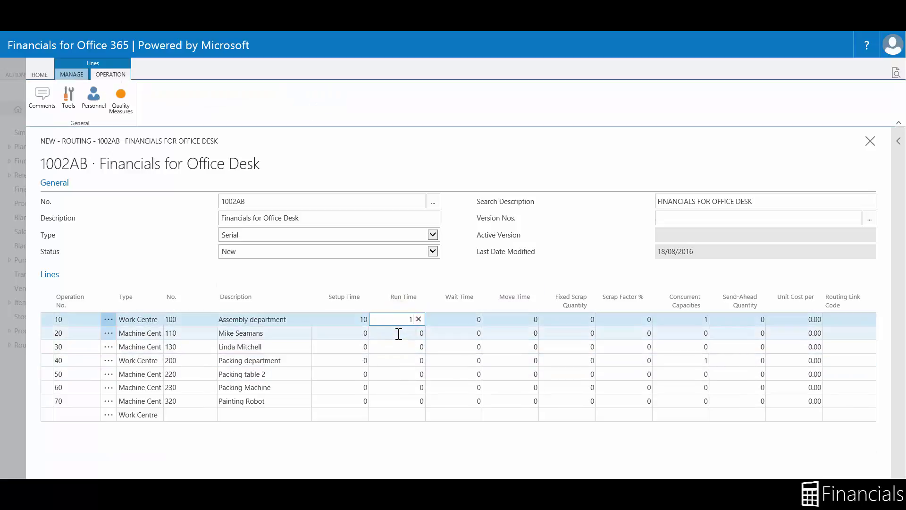
click(398, 333)
text(2)
click(397, 346)
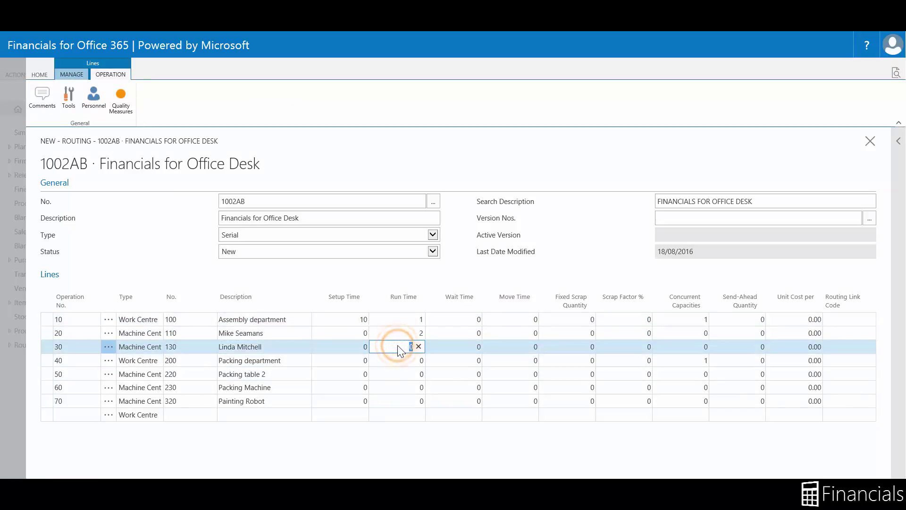
text(1)
Give operation 40 setup time 15 and run times 1, 1, 1, 2 to operations 40–70.
click(355, 363)
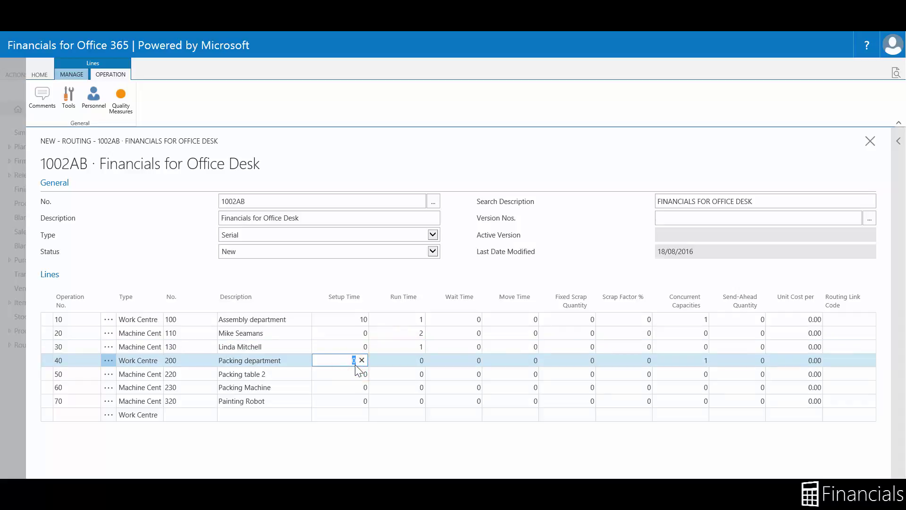
text(15)
click(395, 362)
text(1)
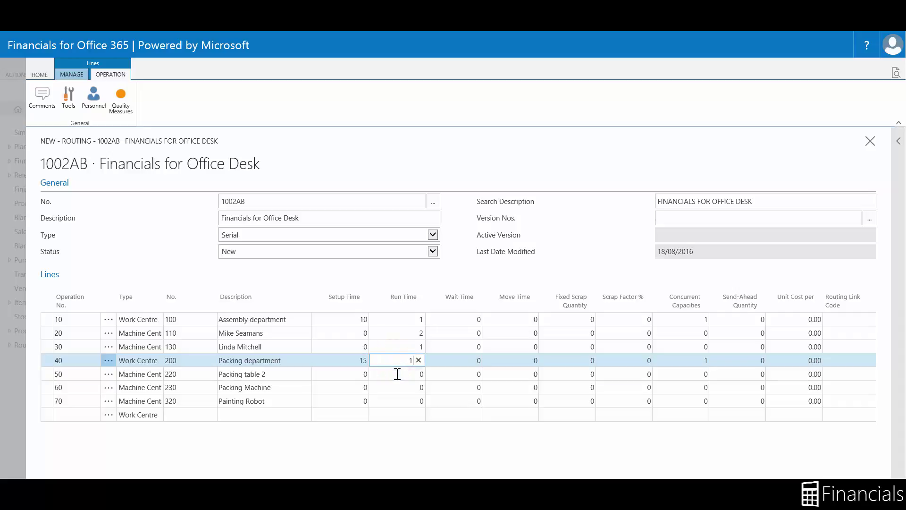
click(394, 374)
text(1)
click(397, 390)
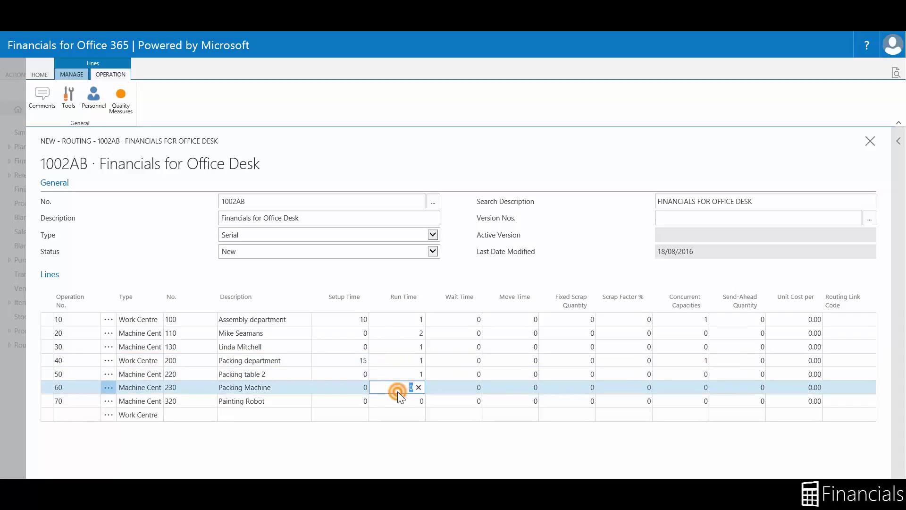
text(1)
click(396, 400)
text(2)
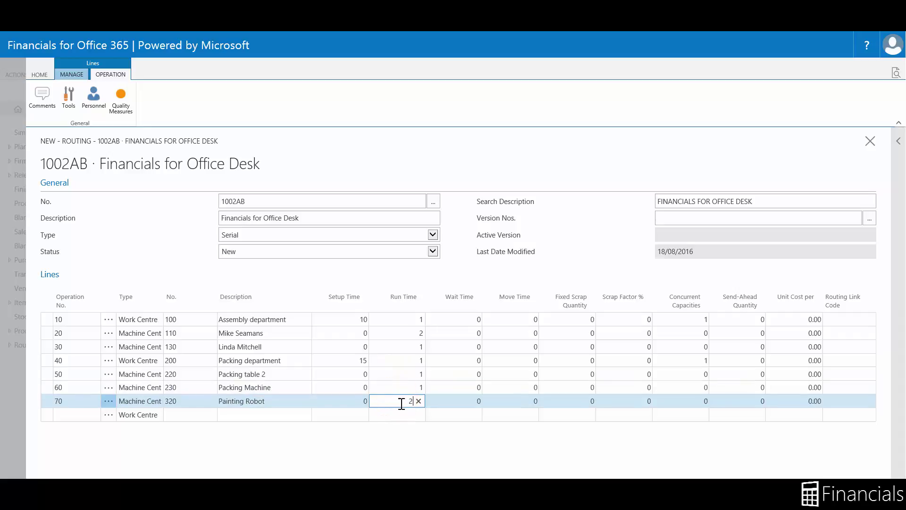
click(441, 439)
Show the Setup Time and Run Time Unit of Meas. Code columns on the routing lines.
click(871, 297)
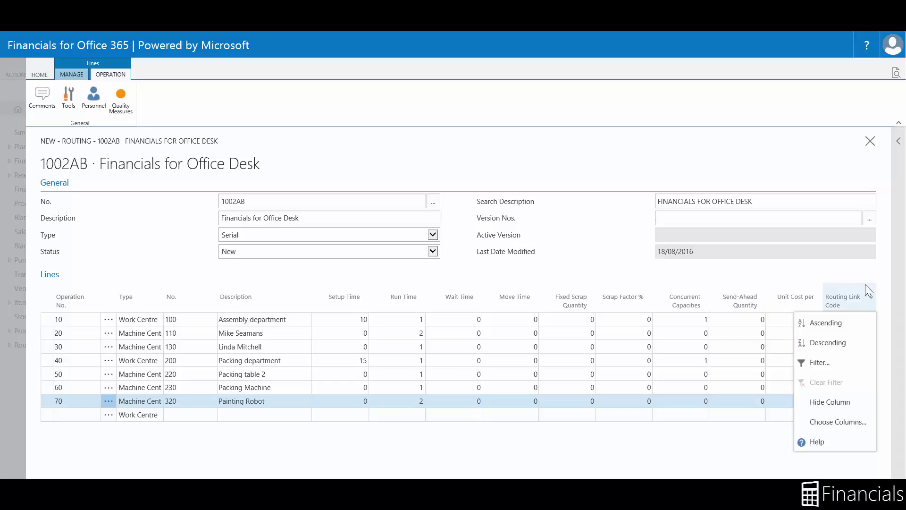
click(871, 298)
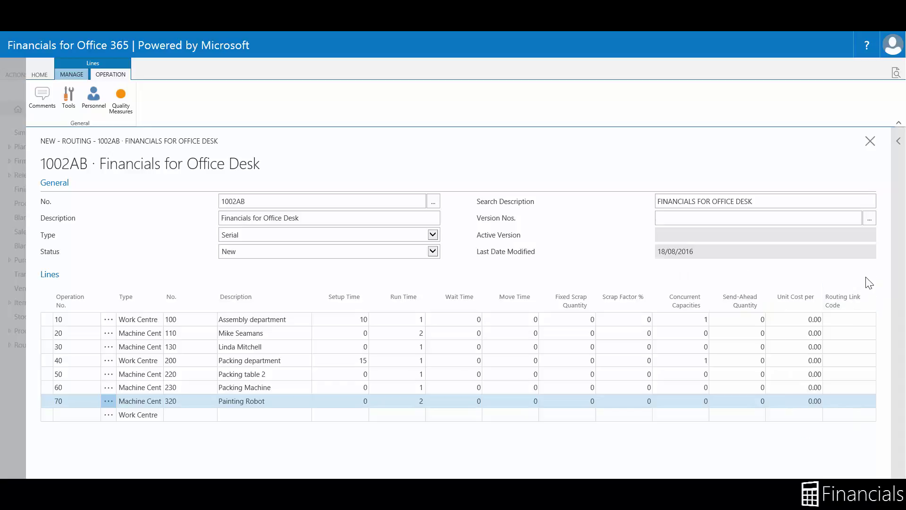
click(863, 308)
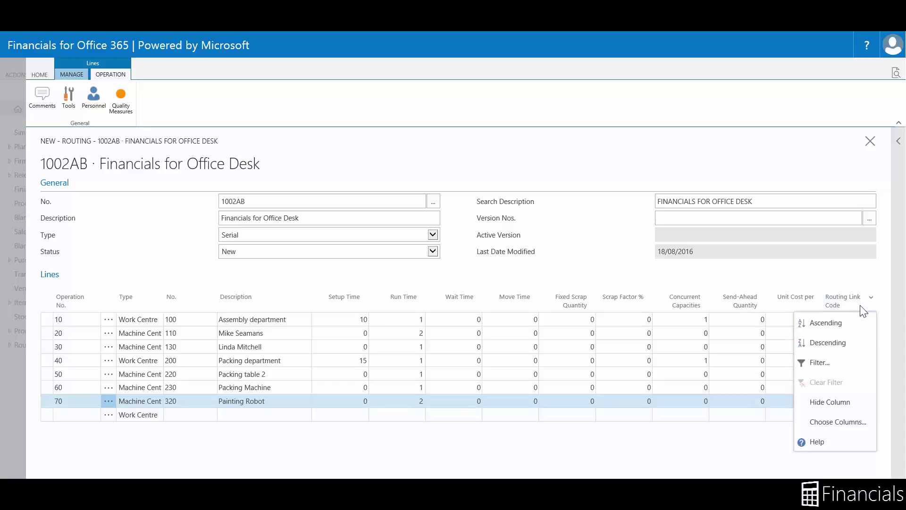
click(847, 422)
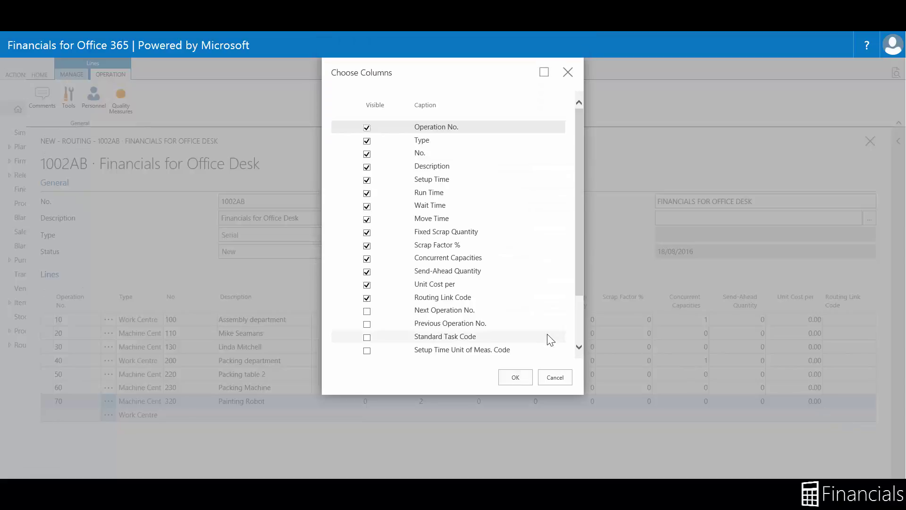
scroll(549, 338, down, 2)
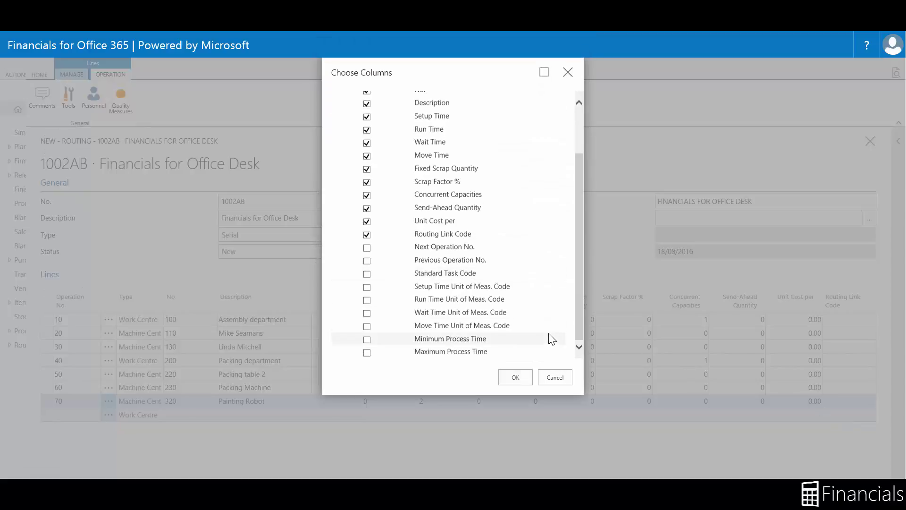
click(367, 287)
click(367, 300)
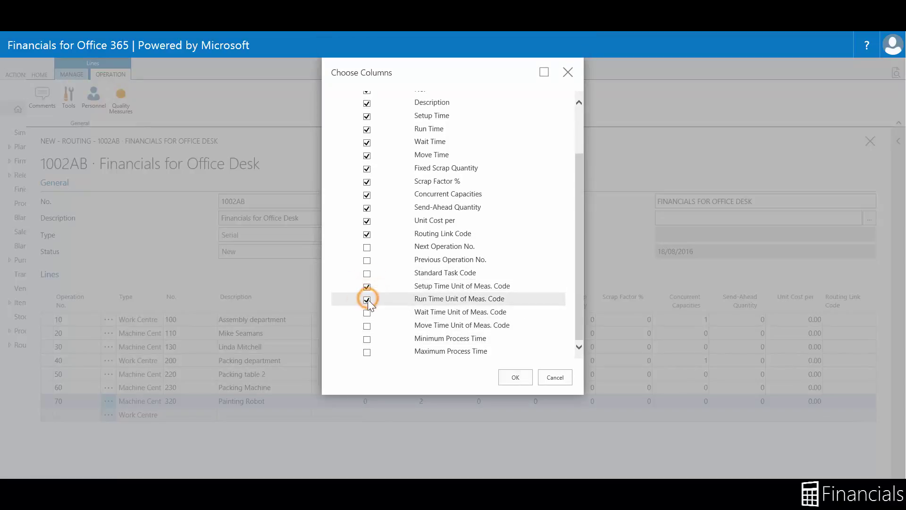
click(515, 377)
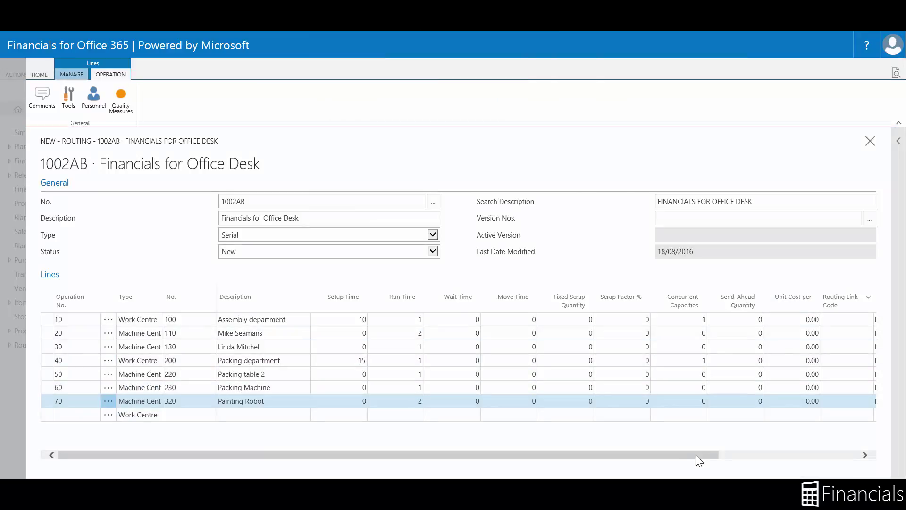
drag(696, 455, 835, 454)
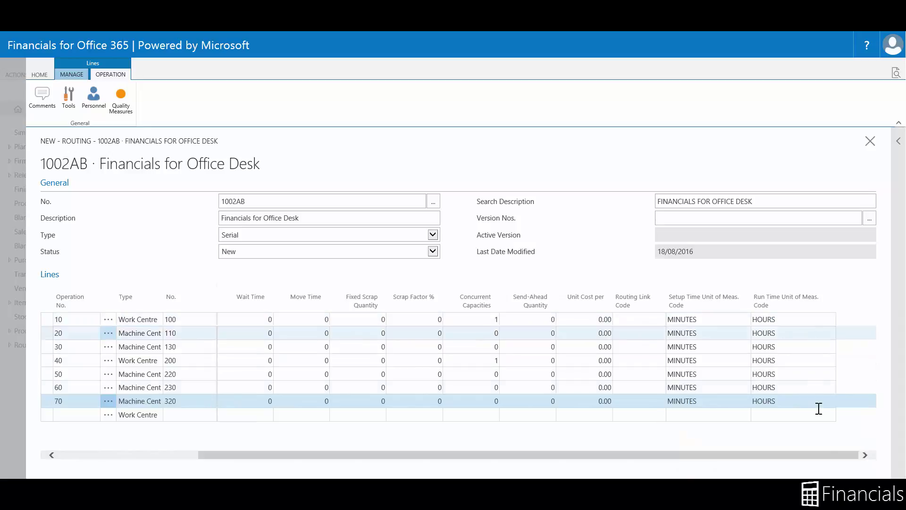
drag(822, 455, 558, 454)
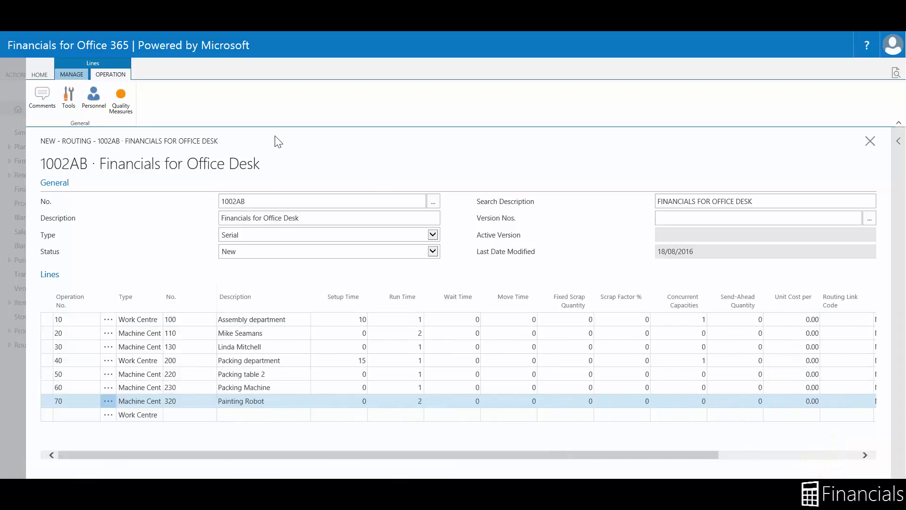
Set routing 1002AB's status to Certified and bring up the help options.
click(433, 251)
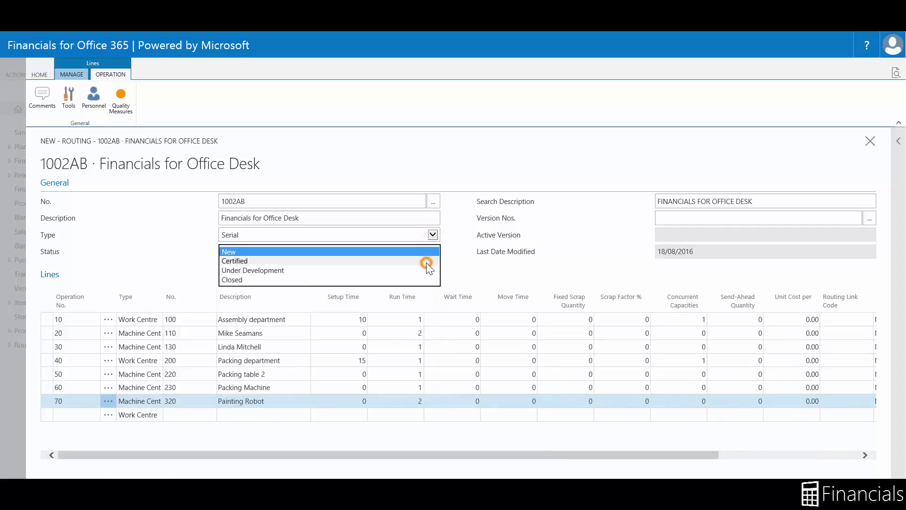
click(427, 262)
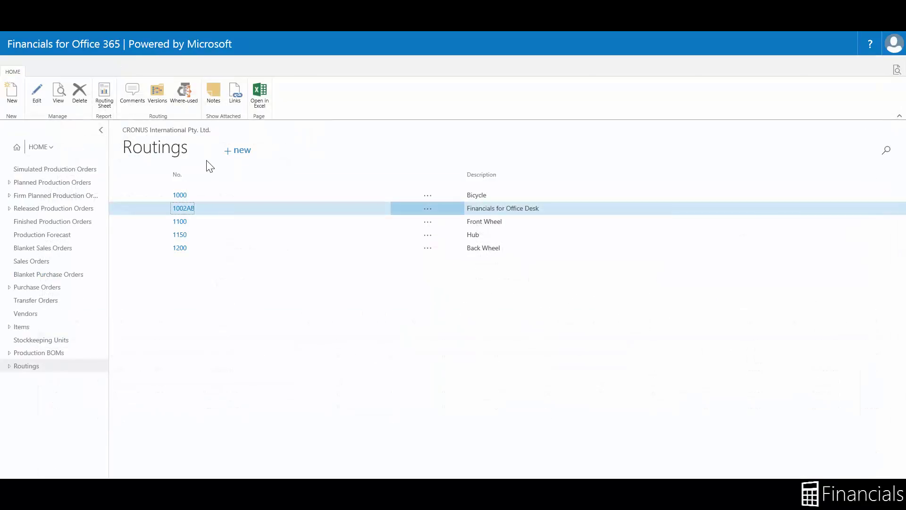
click(869, 44)
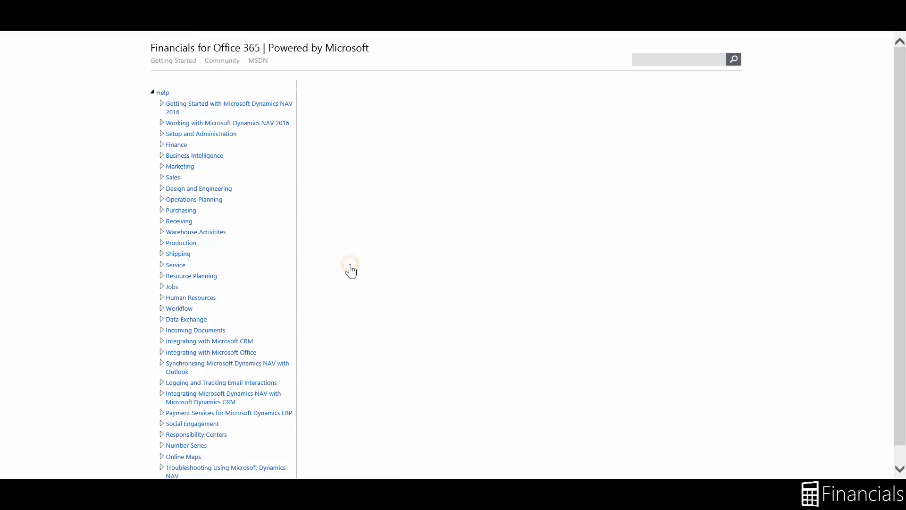
Read How to: Create Routings, then the Status and Type field help from routing 1002AB.
click(371, 250)
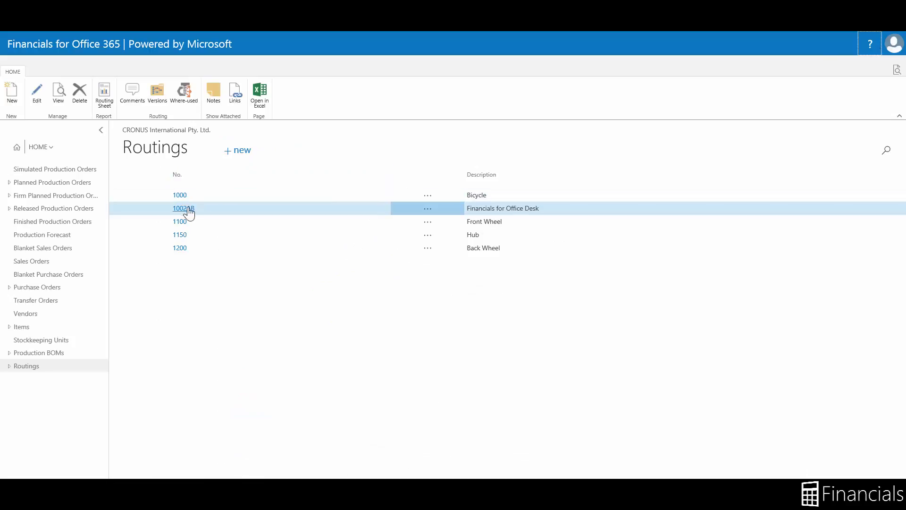
click(188, 209)
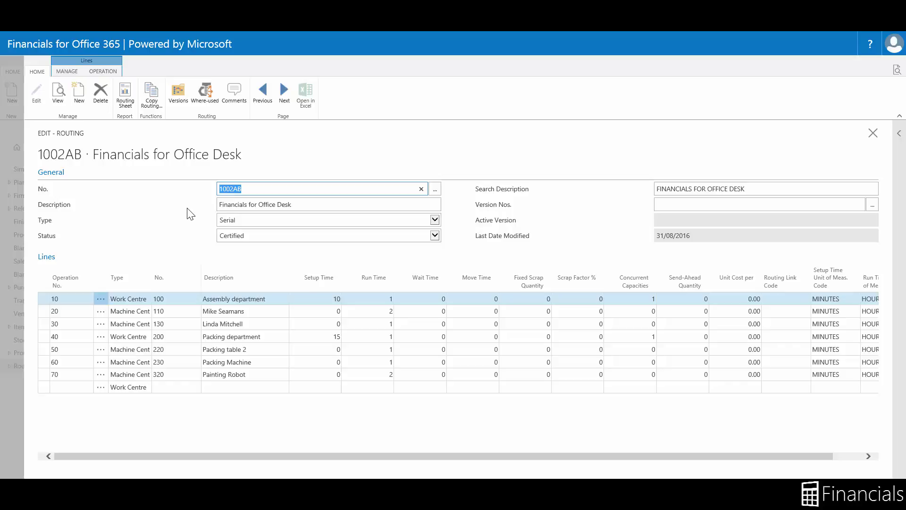
click(46, 236)
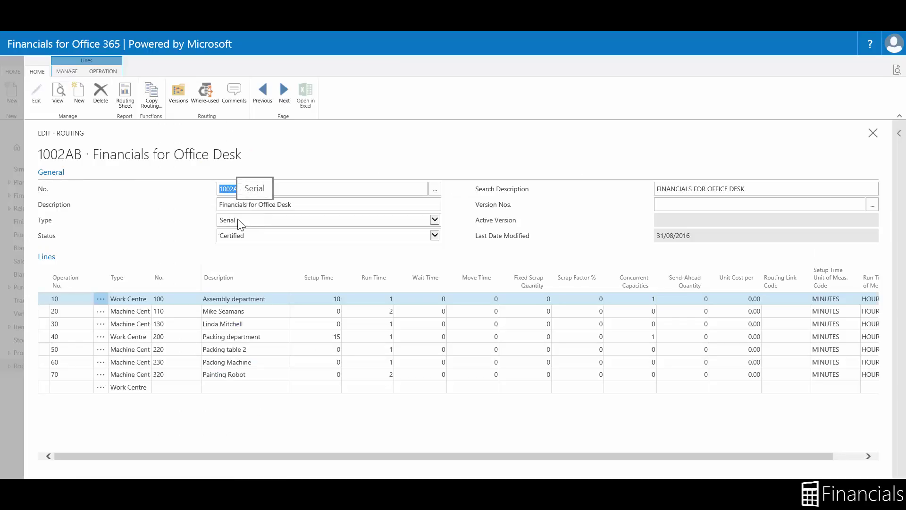
click(134, 277)
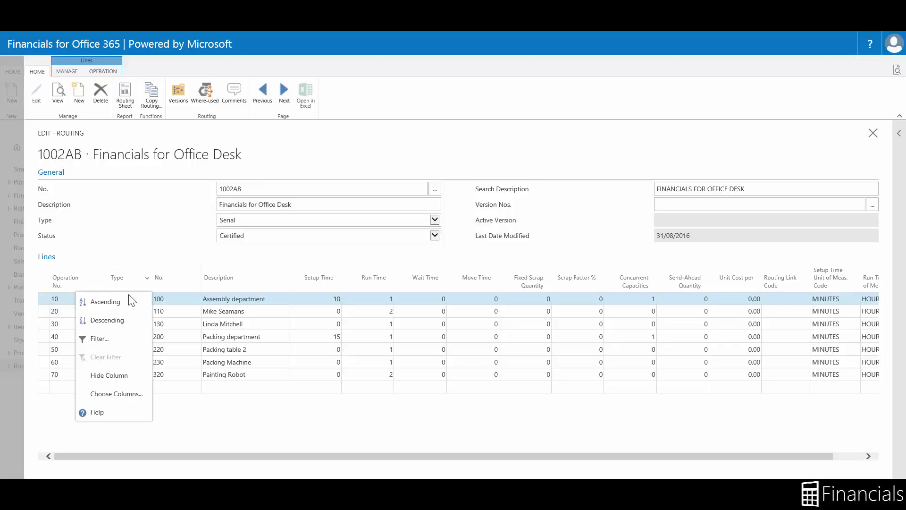
click(129, 404)
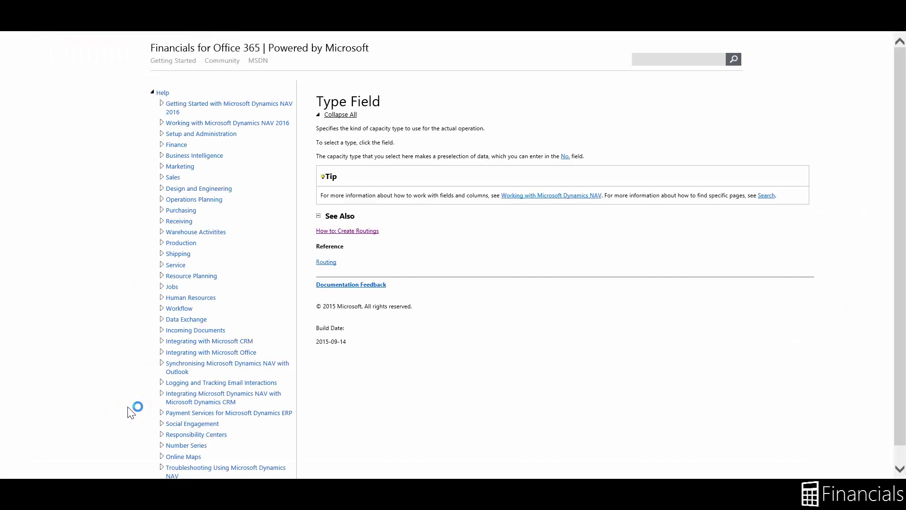